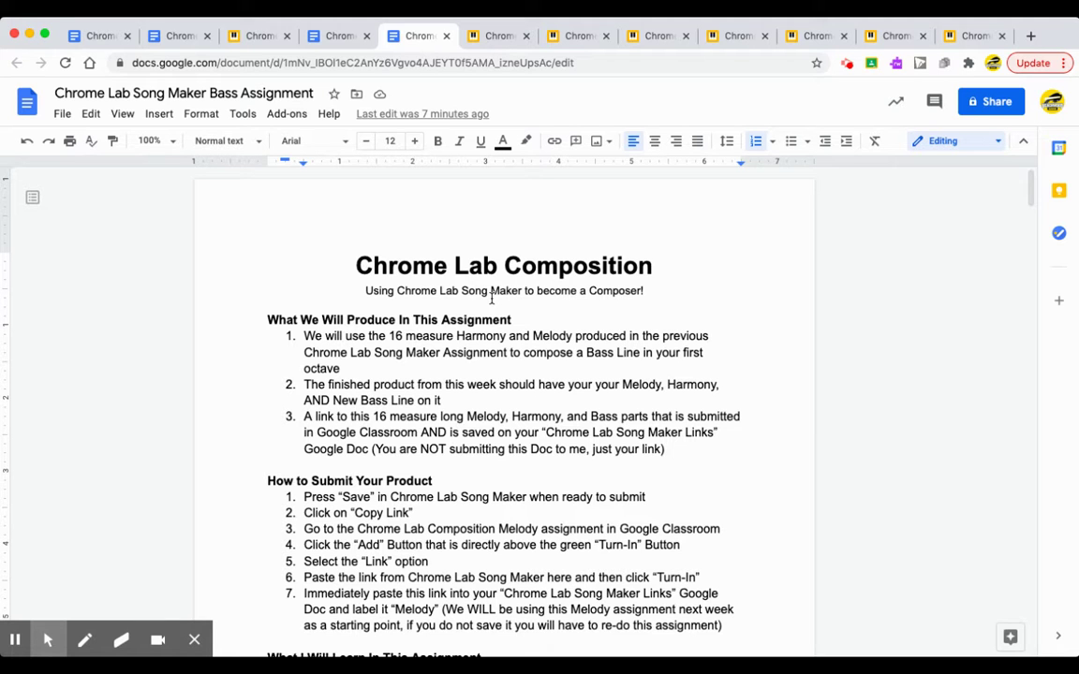
Check the saved links in the Chrome Lab Song Maker Links document and read the Bass Assignment down to its Bass Line Style Menu
{"action": "left_click", "coordinate": [338, 37]}
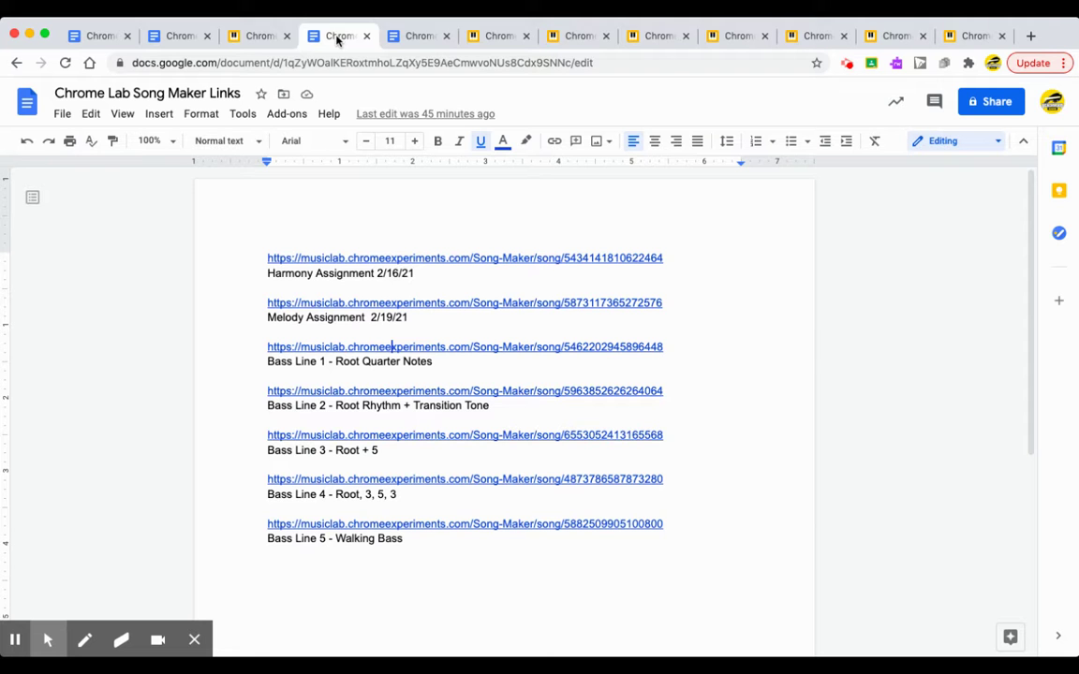
{"action": "left_click", "coordinate": [423, 38]}
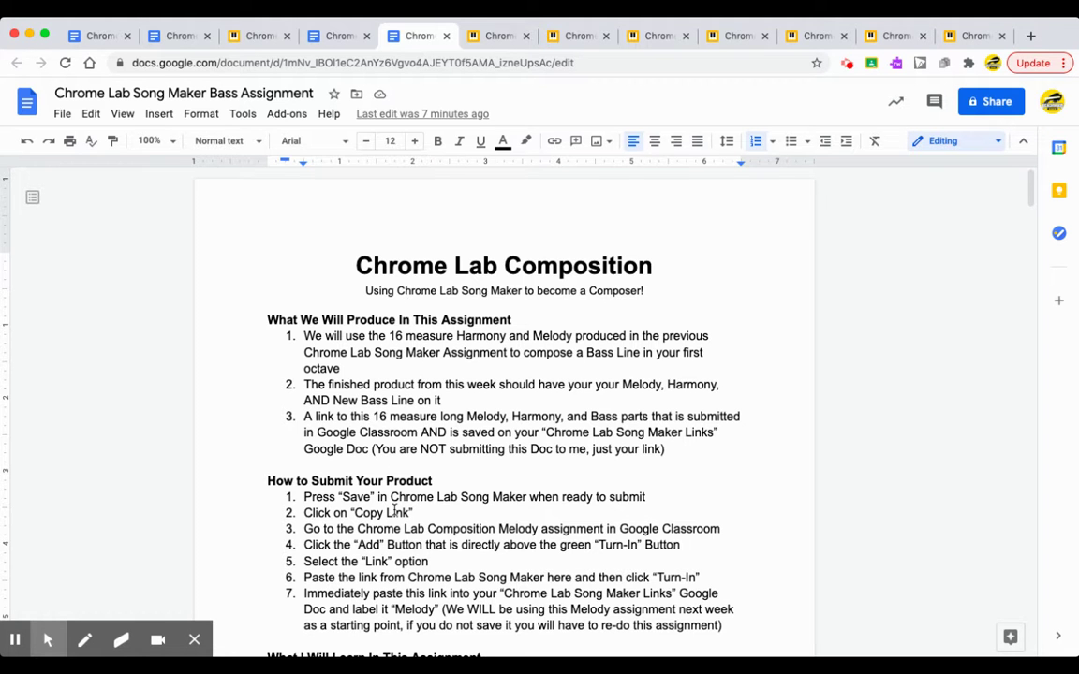
{"action": "scroll", "coordinate": [394, 510], "scroll_direction": "down", "scroll_amount": 5}
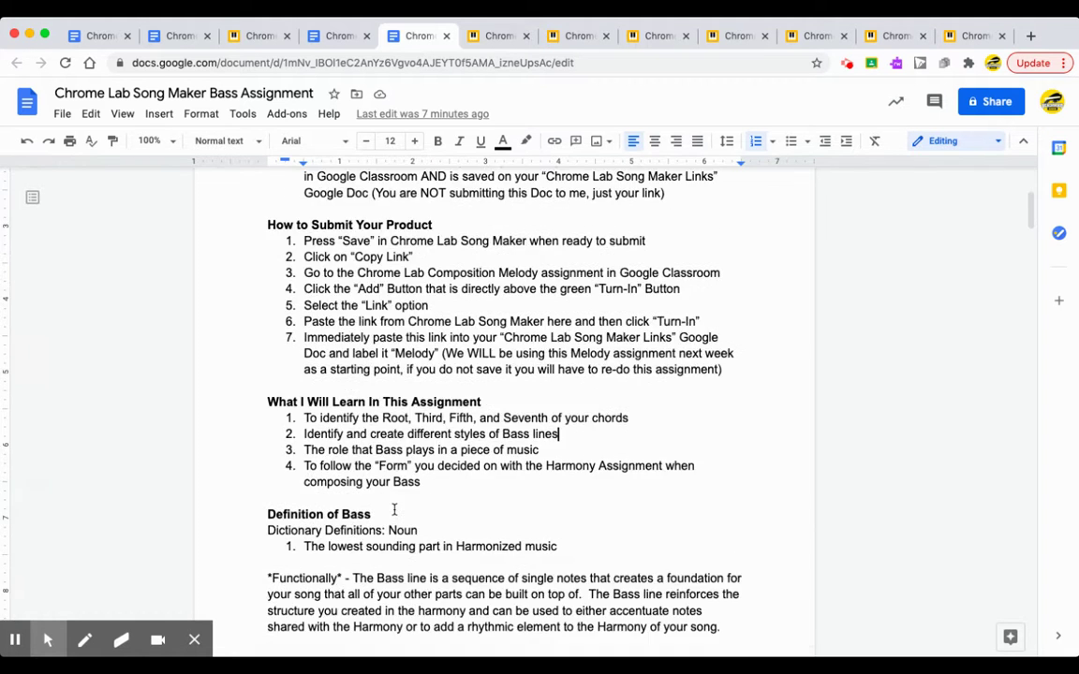
{"action": "scroll", "coordinate": [394, 511], "scroll_direction": "down", "scroll_amount": 2}
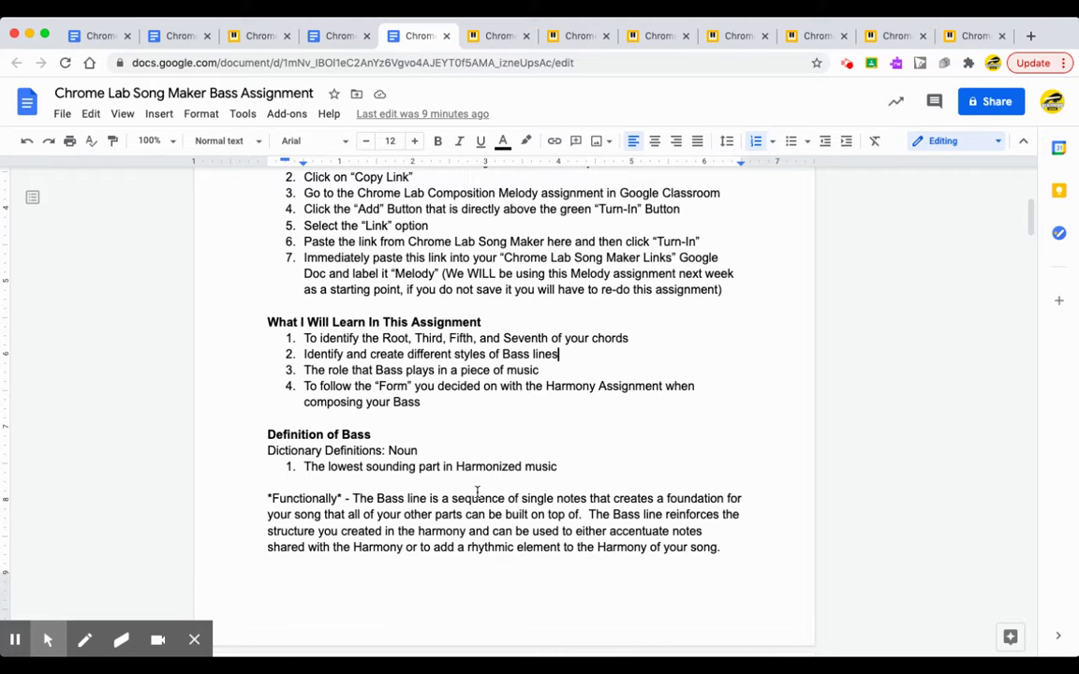
{"action": "scroll", "coordinate": [476, 493], "scroll_direction": "down", "scroll_amount": 3}
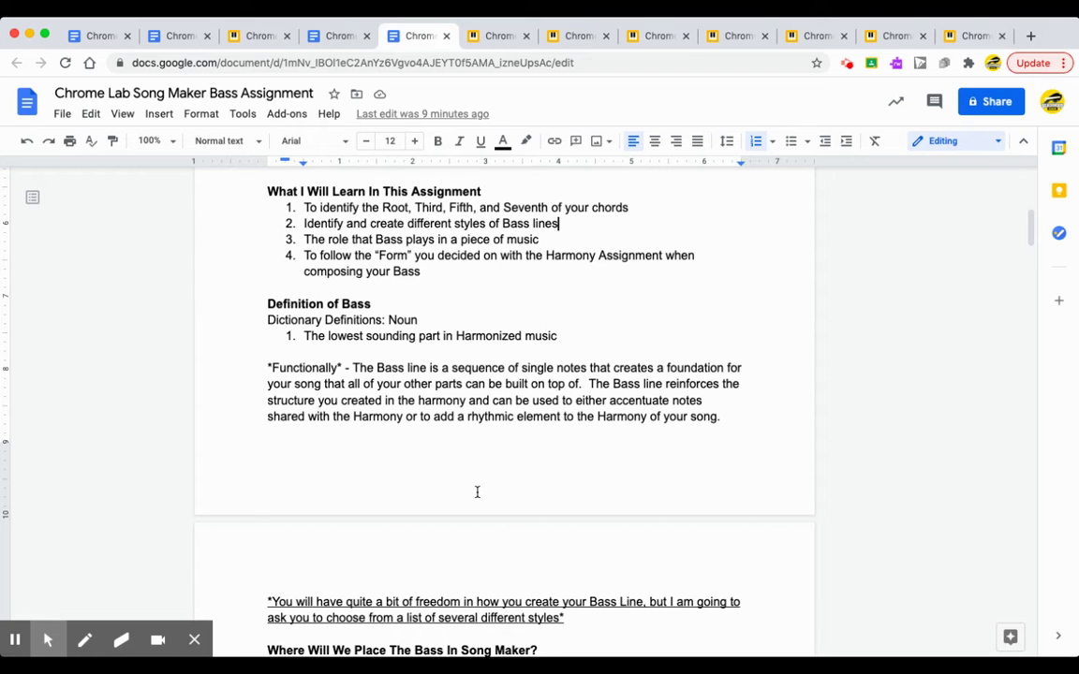
{"action": "scroll", "coordinate": [477, 493], "scroll_direction": "down", "scroll_amount": 2}
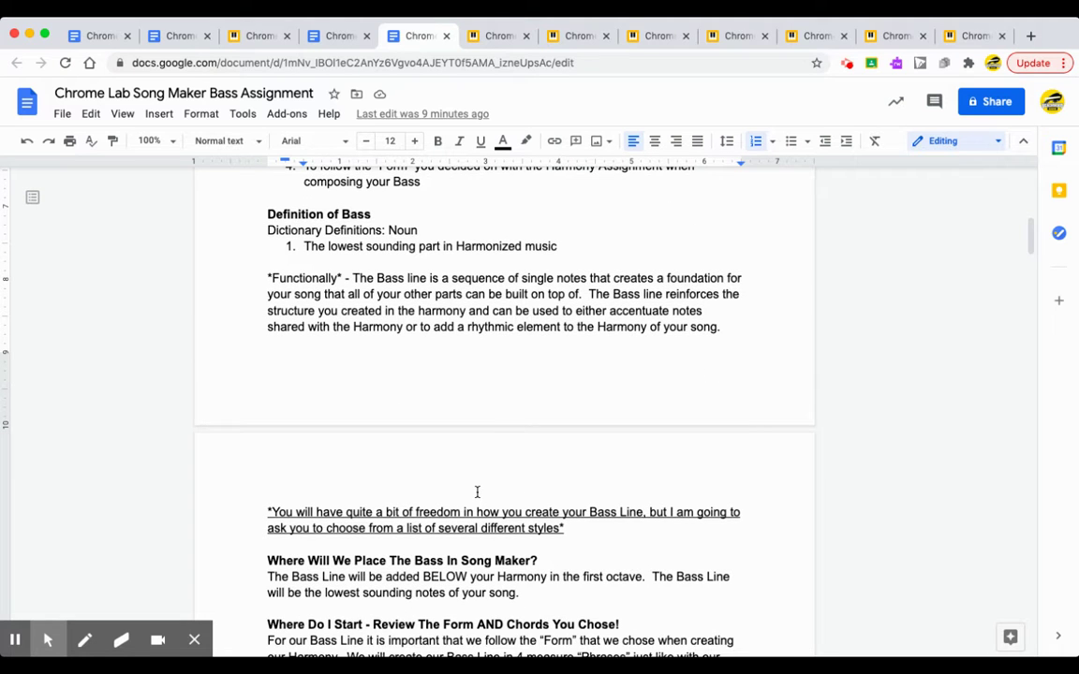
{"action": "scroll", "coordinate": [477, 493], "scroll_direction": "down", "scroll_amount": 1}
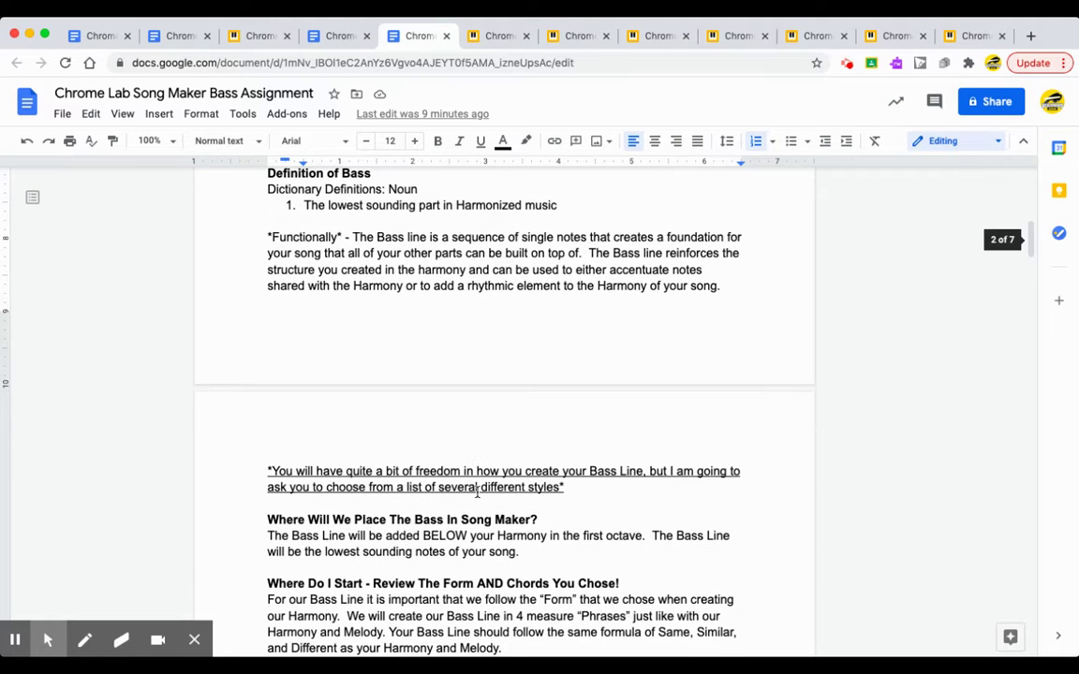
{"action": "scroll", "coordinate": [476, 493], "scroll_direction": "down", "scroll_amount": 3}
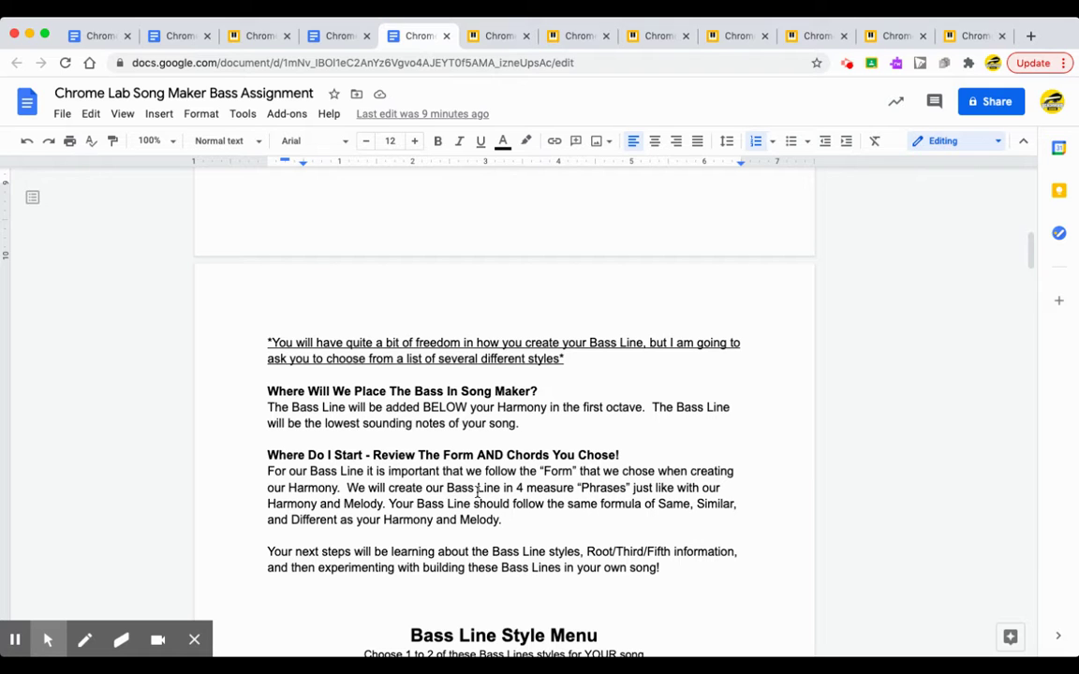
{"action": "scroll", "coordinate": [478, 489], "scroll_direction": "down", "scroll_amount": 3}
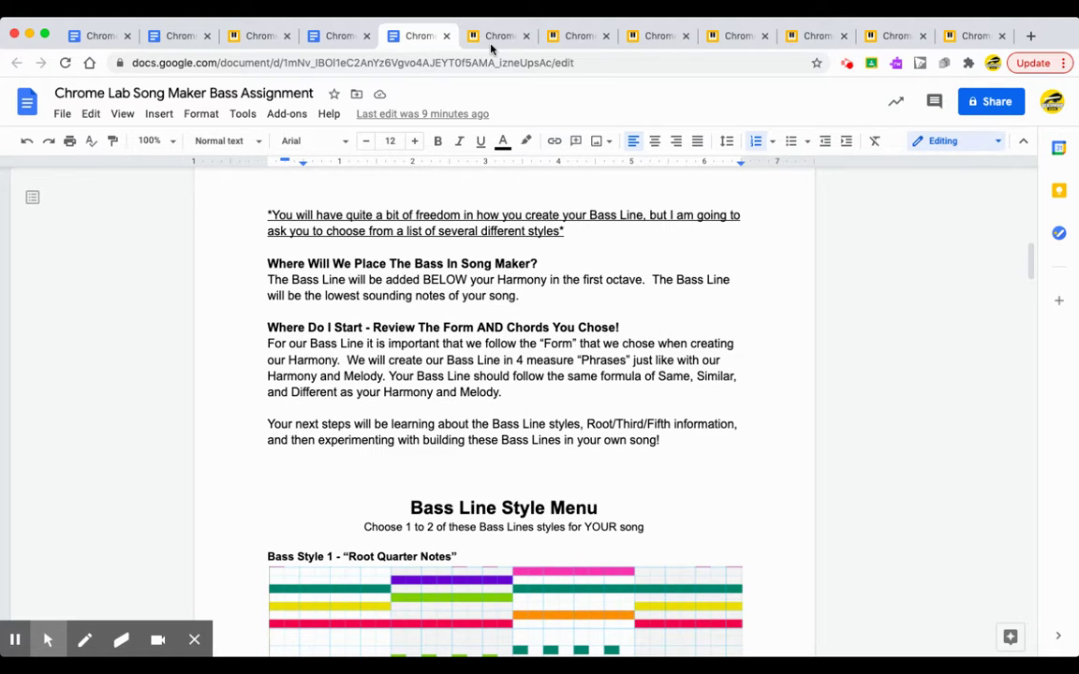
Examine the area below the harmony in the Melody Assignment song and return to the assignment's Bass Line Style Menu
{"action": "left_click", "coordinate": [501, 37]}
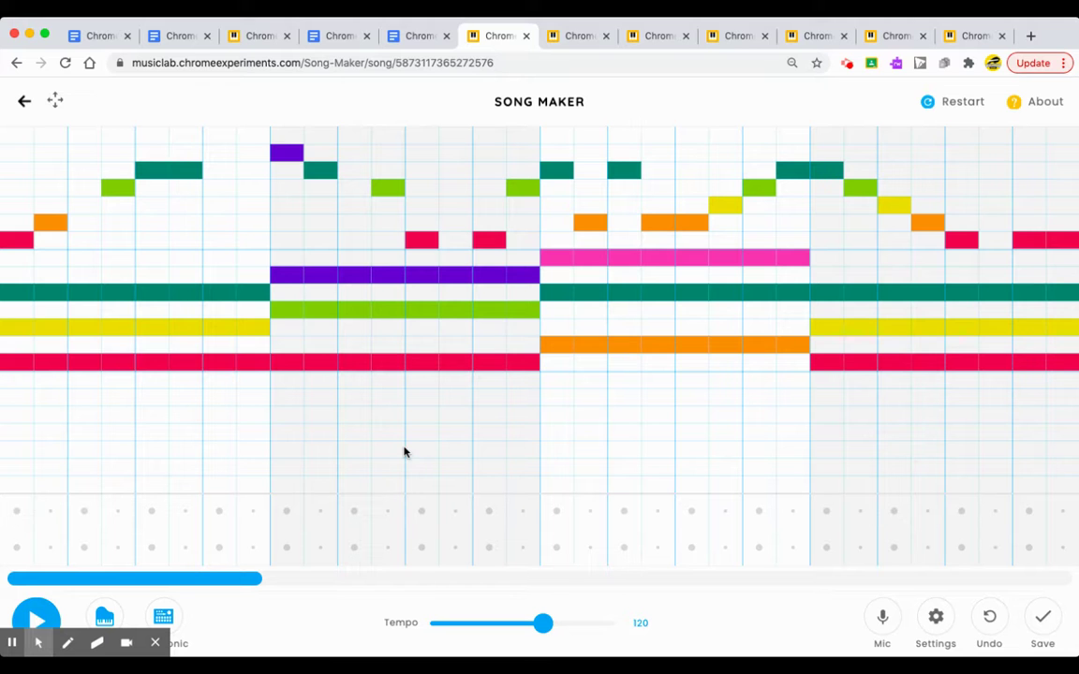
{"action": "left_click", "coordinate": [412, 37]}
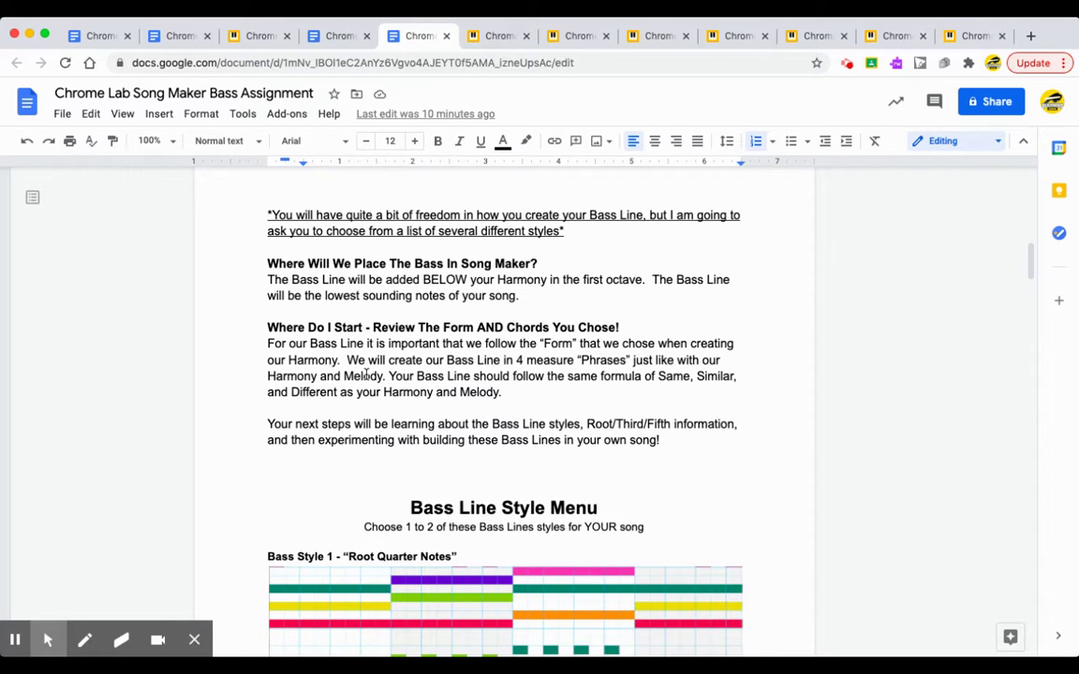
{"action": "scroll", "coordinate": [366, 374], "scroll_direction": "down", "scroll_amount": 2}
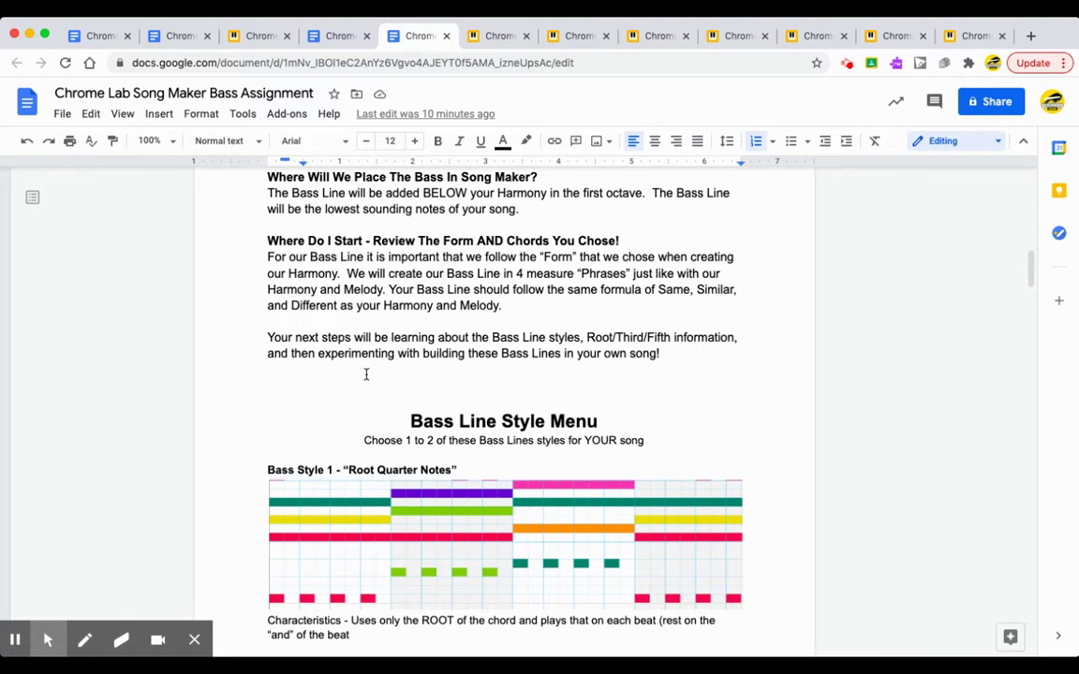
Open the Melody Assignment song in Song Maker, play it through without a bass line, and stop playback
{"action": "left_click", "coordinate": [498, 37]}
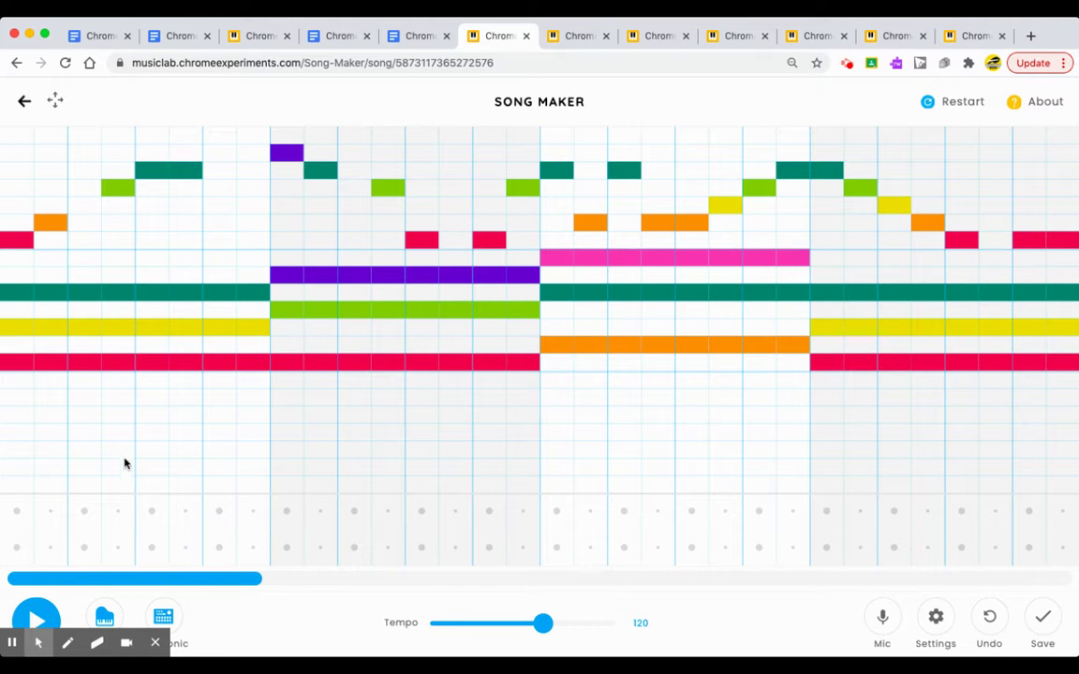
{"action": "left_click", "coordinate": [36, 615]}
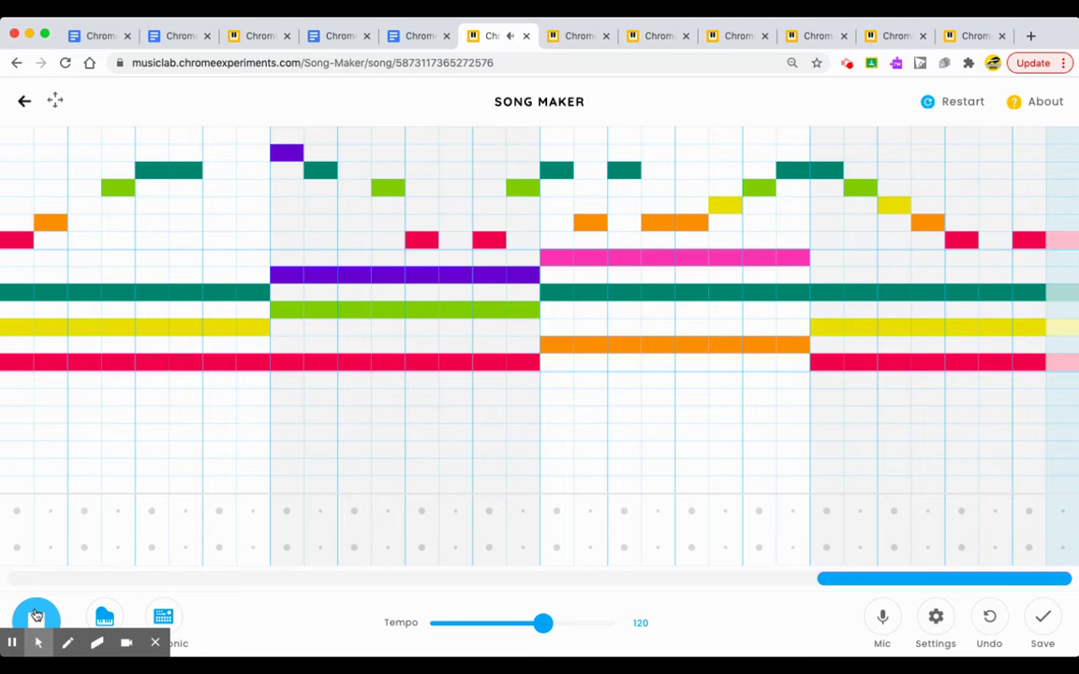
{"action": "left_click", "coordinate": [37, 617]}
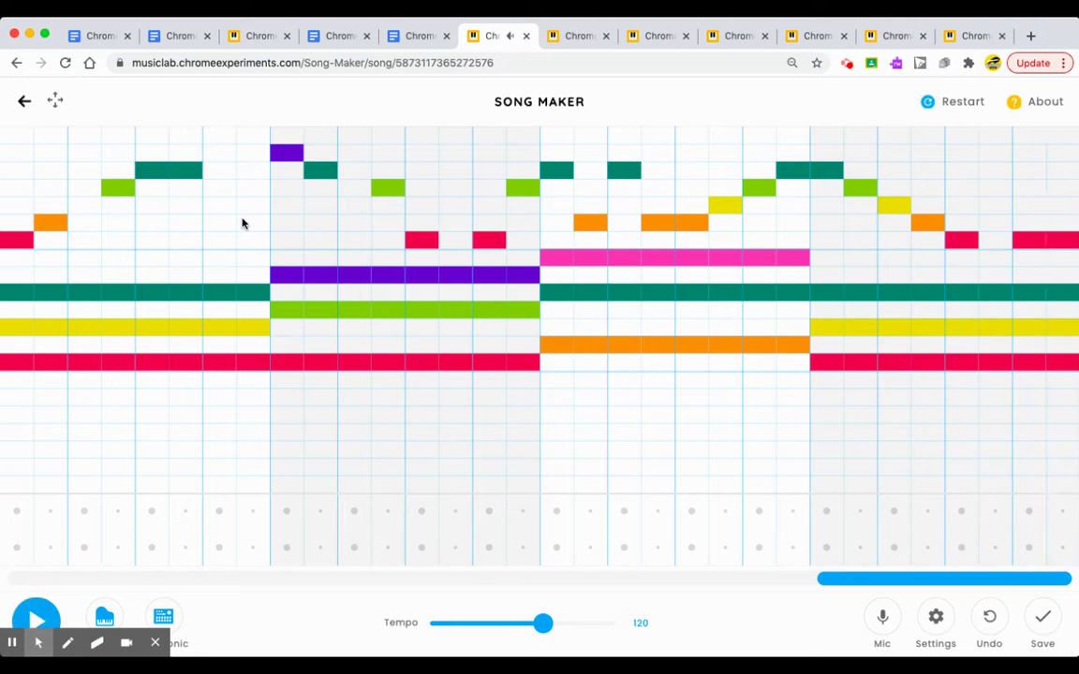
Read the Bass Style 1 "Root Quarter Notes" example and its characteristics in the Bass Assignment document
{"action": "left_click", "coordinate": [417, 37]}
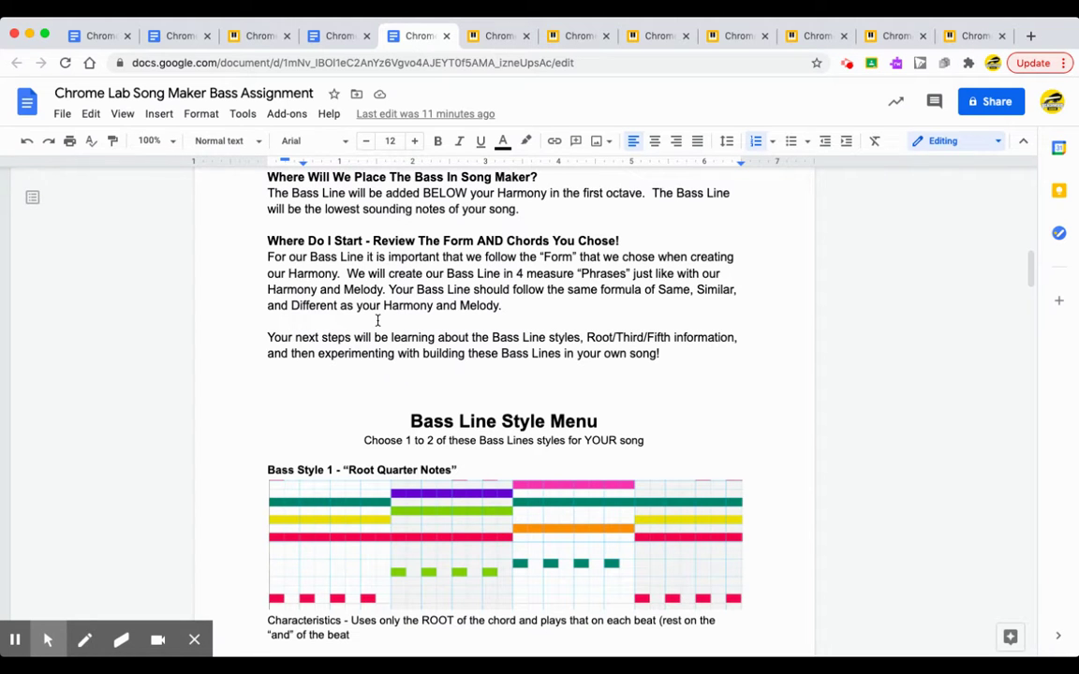
{"action": "scroll", "coordinate": [377, 320], "scroll_direction": "down", "scroll_amount": 3}
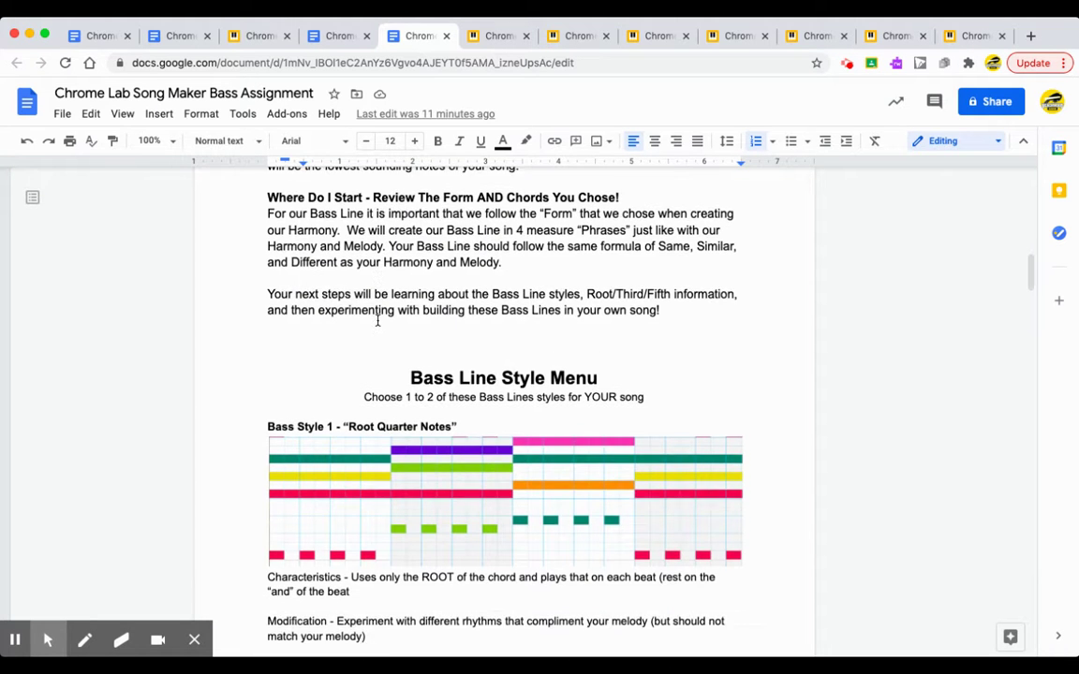
{"action": "scroll", "coordinate": [378, 320], "scroll_direction": "down", "scroll_amount": 3}
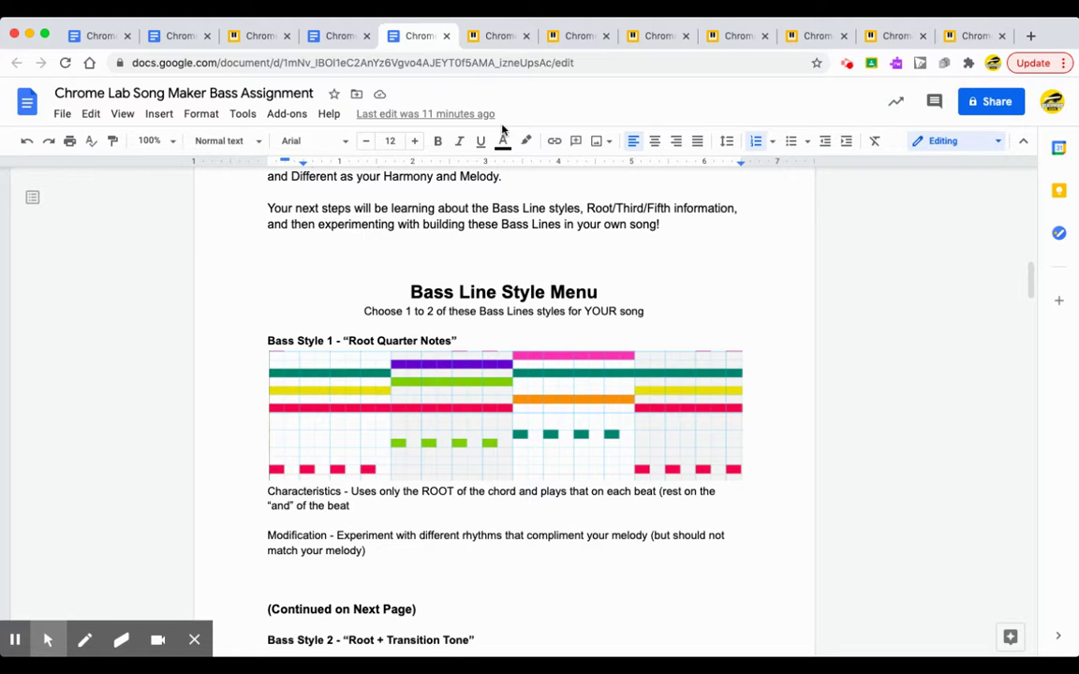
Open the Bass Line 1 "Root Quarter Notes" song in Song Maker, play it, and stop playback
{"action": "left_click", "coordinate": [575, 37]}
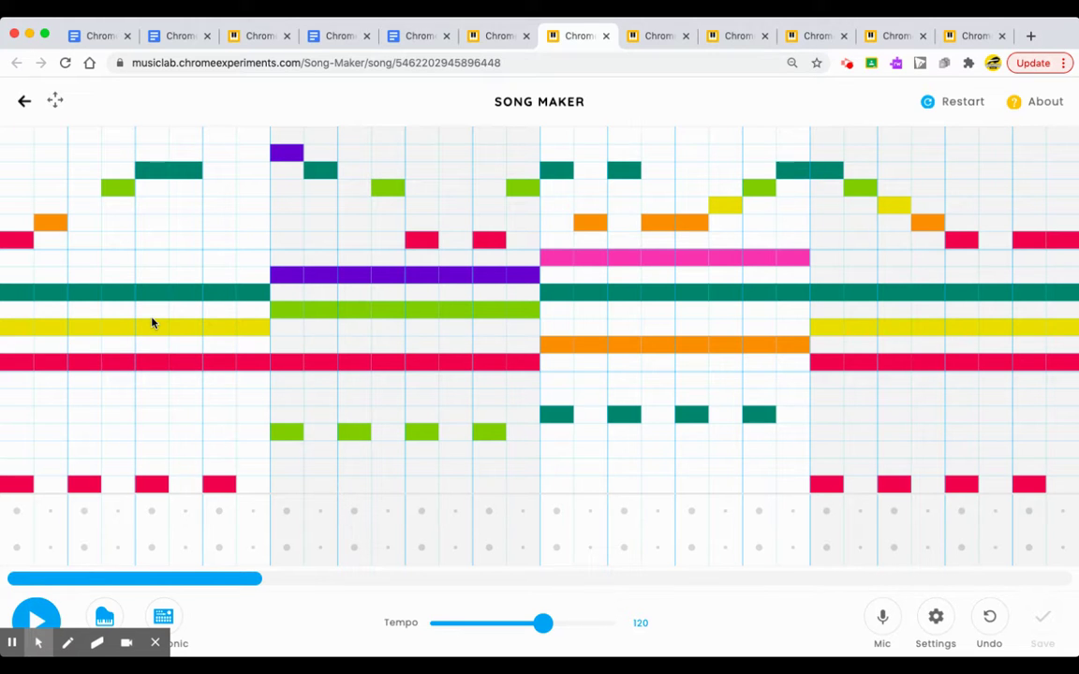
{"action": "left_click", "coordinate": [39, 616]}
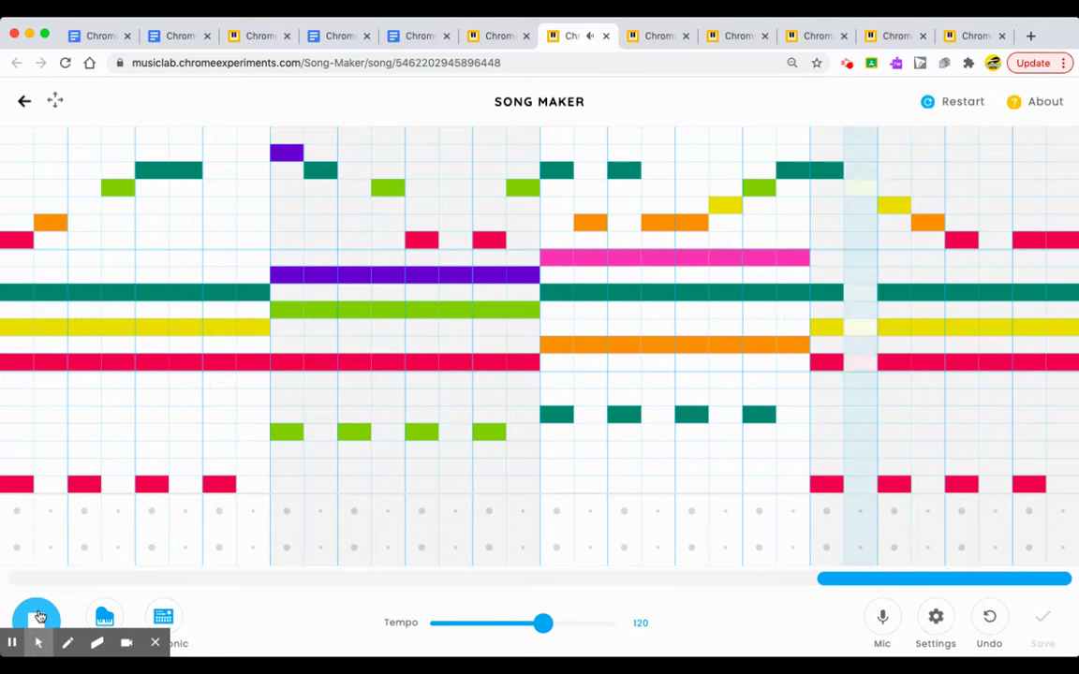
{"action": "left_click", "coordinate": [39, 616]}
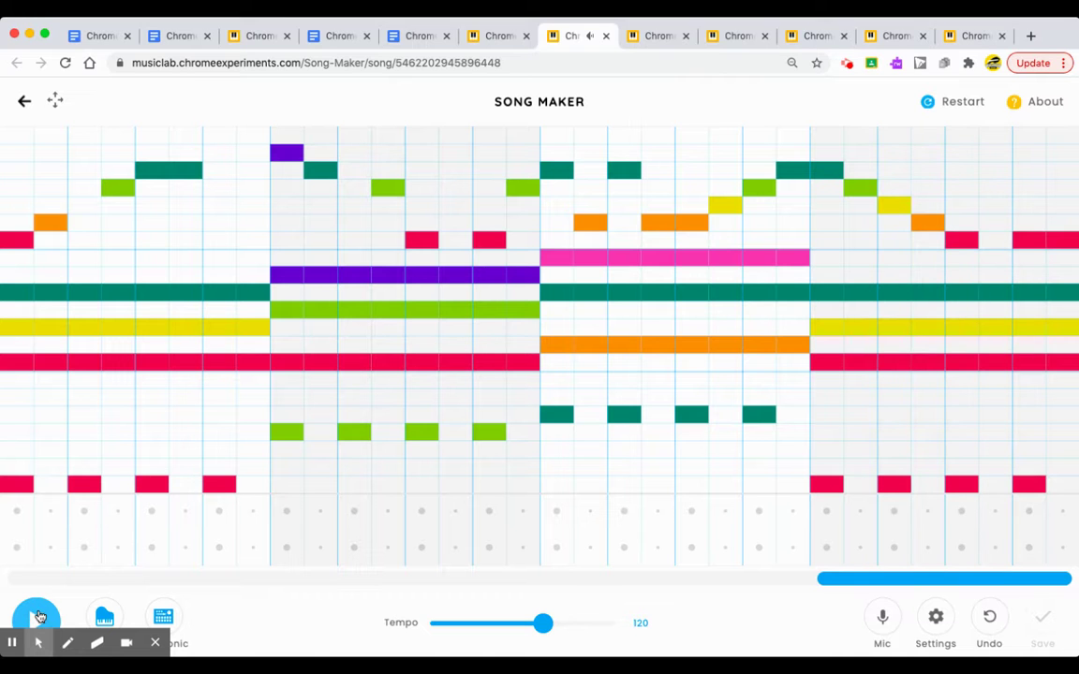
Return to the Bass Assignment document and read the Bass Style 2 "Root + Transition Tone" section
{"action": "left_click", "coordinate": [417, 38]}
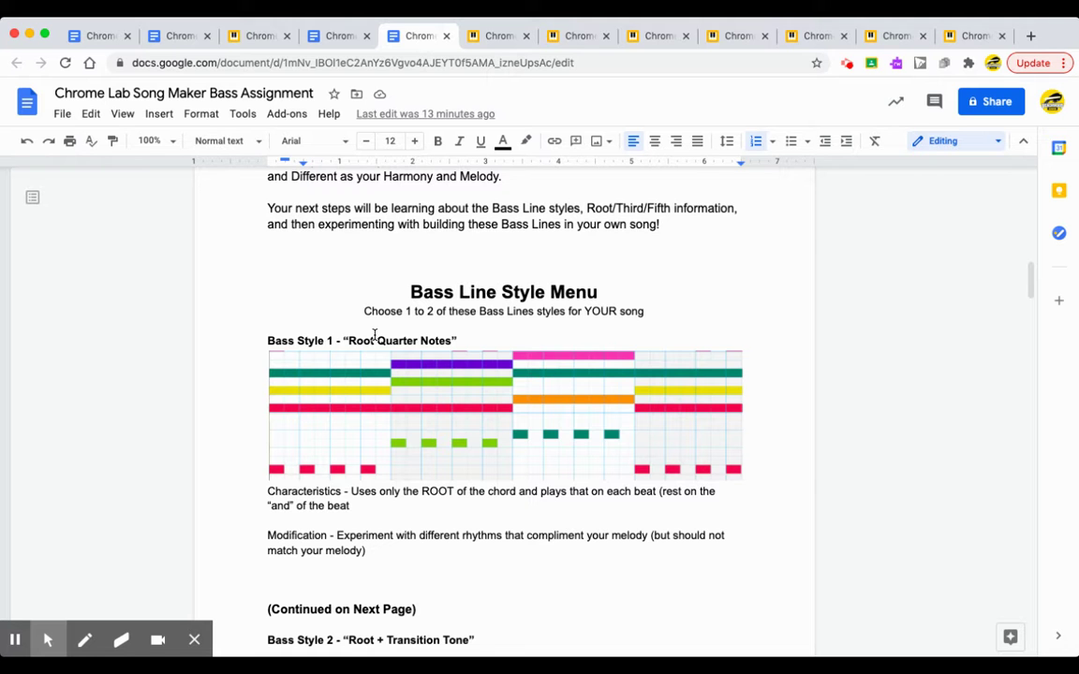
{"action": "scroll", "coordinate": [363, 355], "scroll_direction": "down", "scroll_amount": 3}
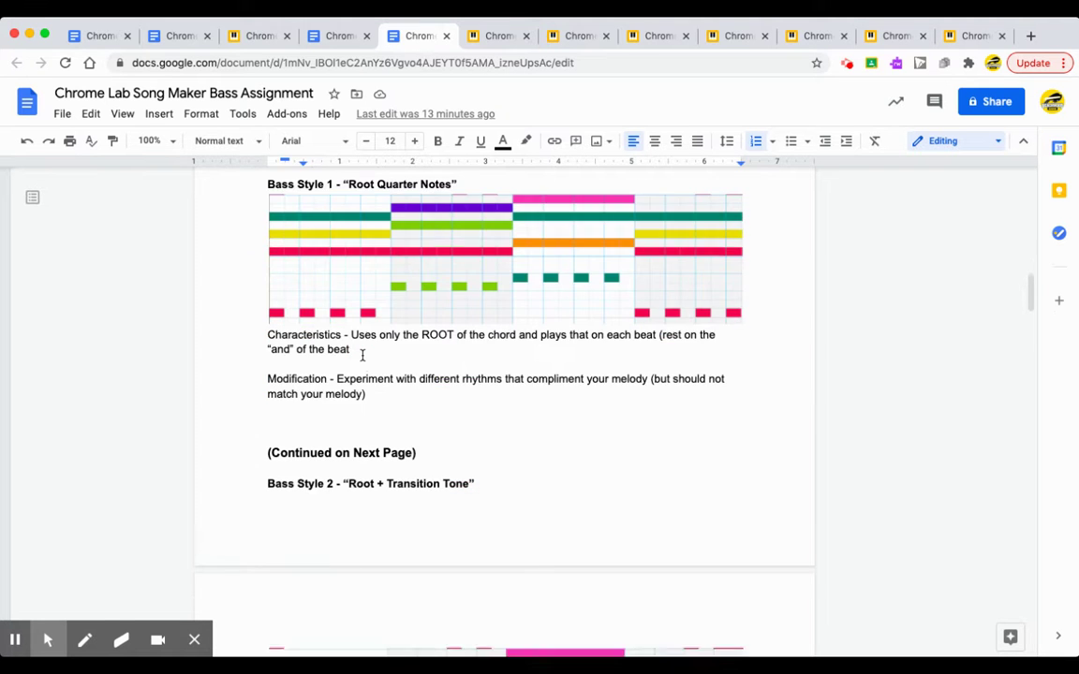
{"action": "scroll", "coordinate": [362, 354], "scroll_direction": "down", "scroll_amount": 3}
{"action": "scroll", "coordinate": [363, 355], "scroll_direction": "down", "scroll_amount": 2}
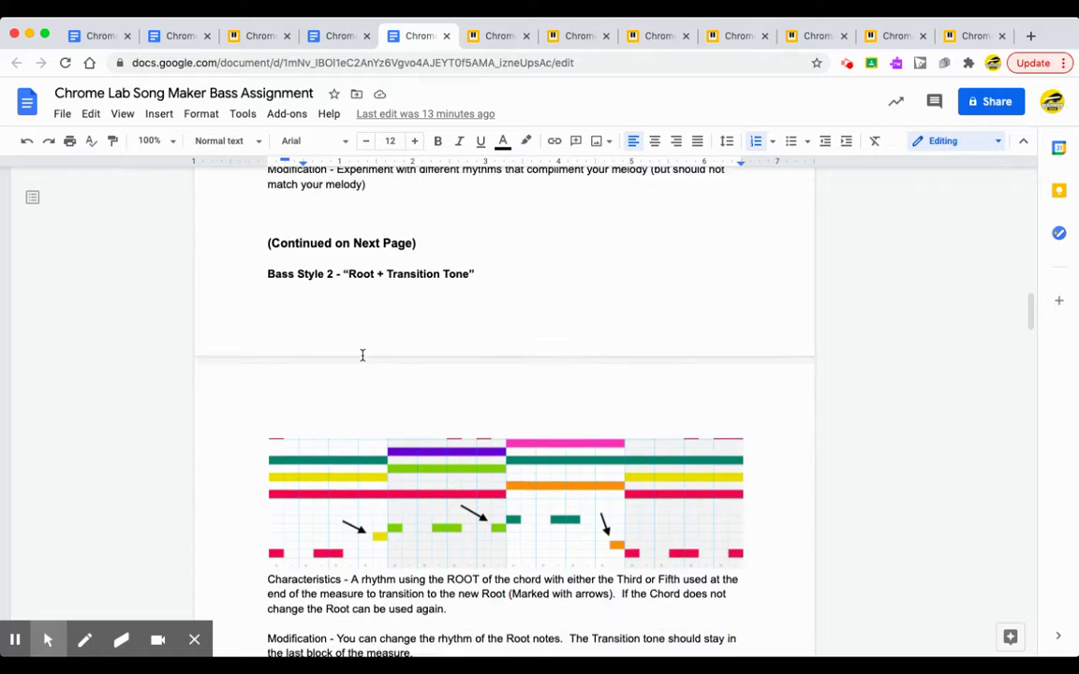
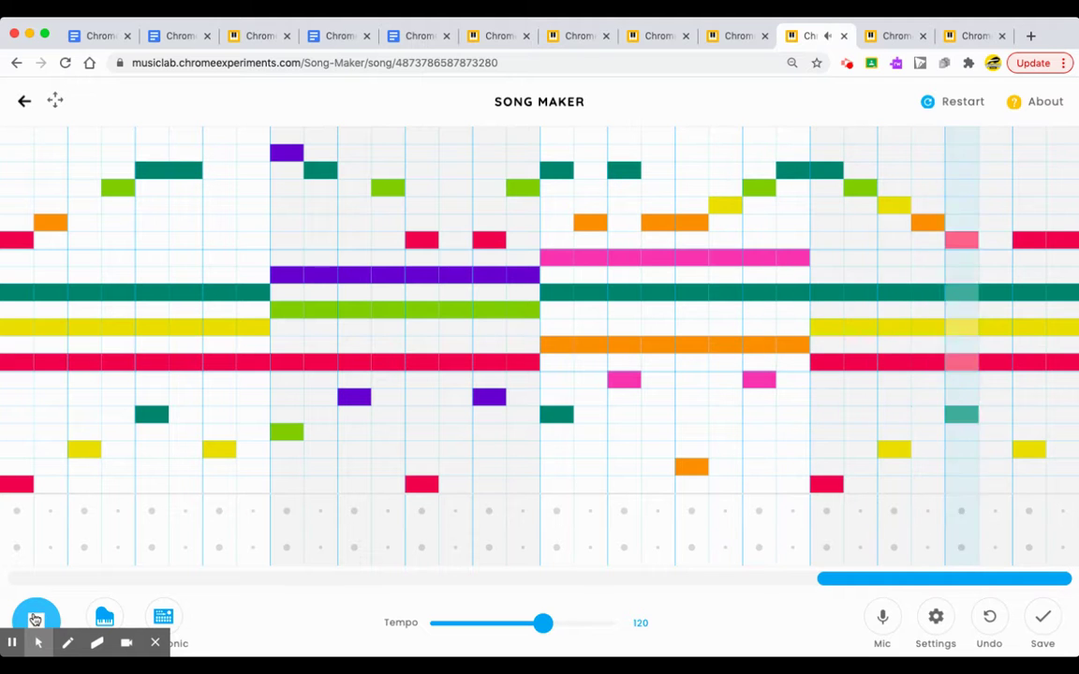
Stop the Root, Third, Fifth, Third song and read the Bass Style 5 "Walking Bass" section in the assignment document
{"action": "left_click", "coordinate": [35, 620]}
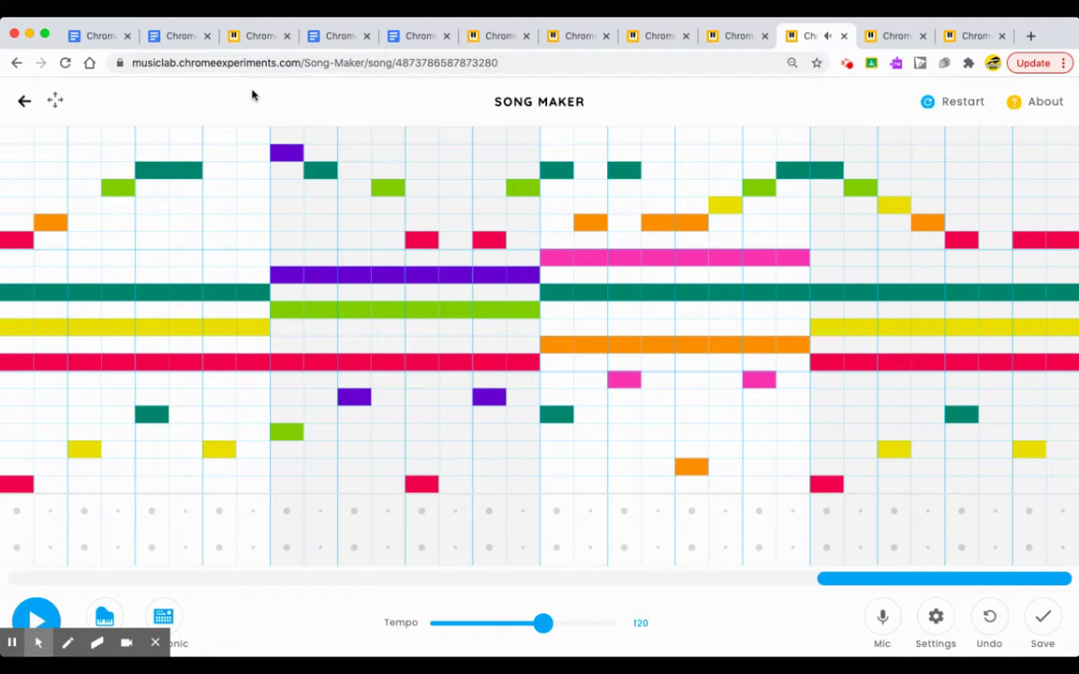
{"action": "left_click", "coordinate": [417, 36]}
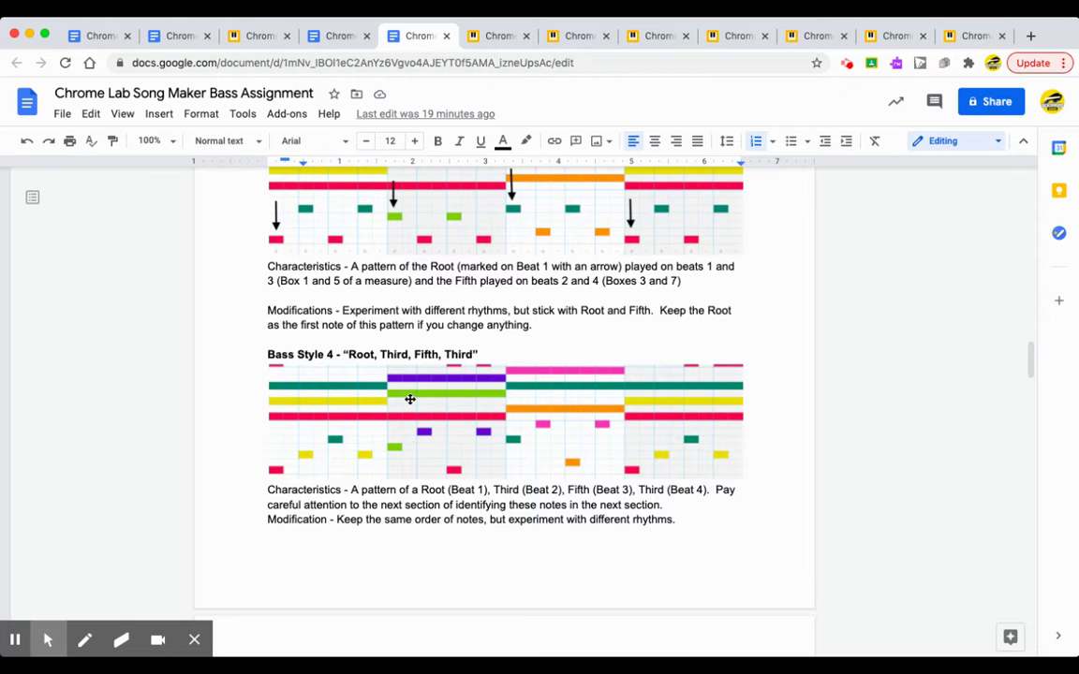
{"action": "scroll", "coordinate": [410, 399], "scroll_direction": "down", "scroll_amount": 8}
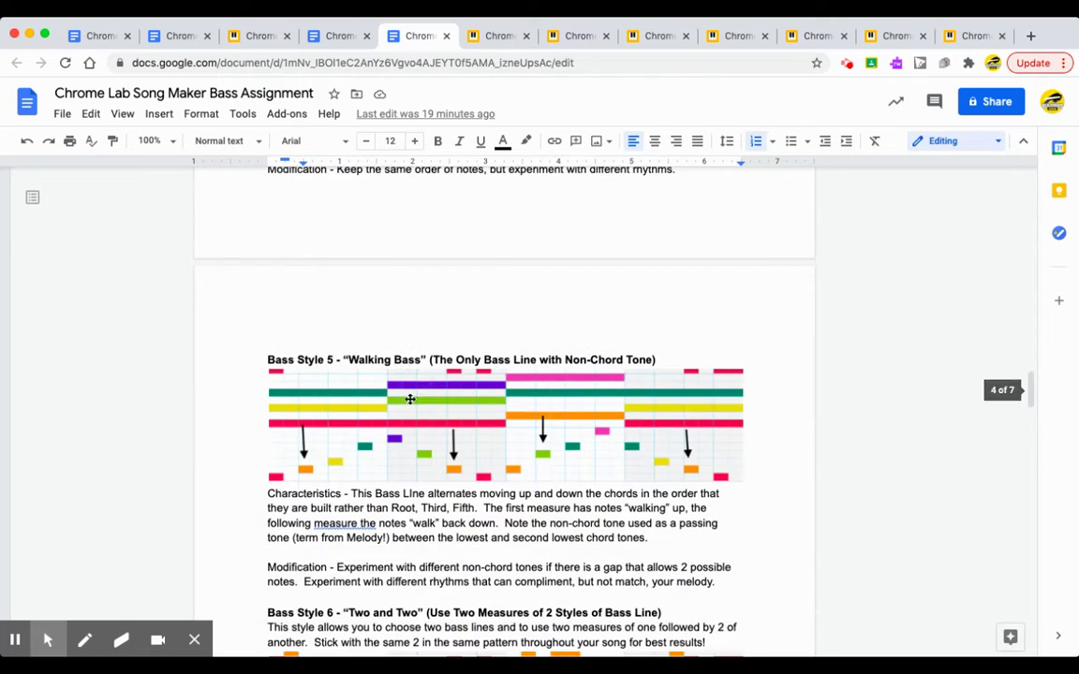
{"action": "scroll", "coordinate": [410, 399], "scroll_direction": "down", "scroll_amount": 2}
{"action": "scroll", "coordinate": [410, 399], "scroll_direction": "down", "scroll_amount": 1}
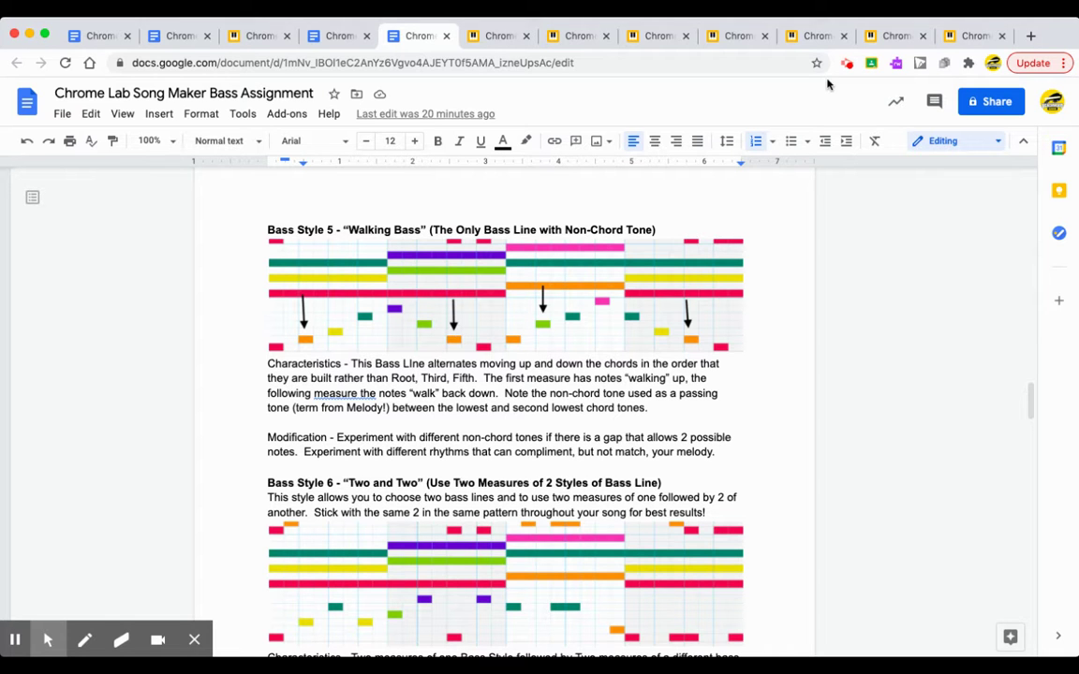
Open the Bass Line 5 "Walking Bass" song in Song Maker, play it, and stop playback
{"action": "left_click", "coordinate": [895, 37]}
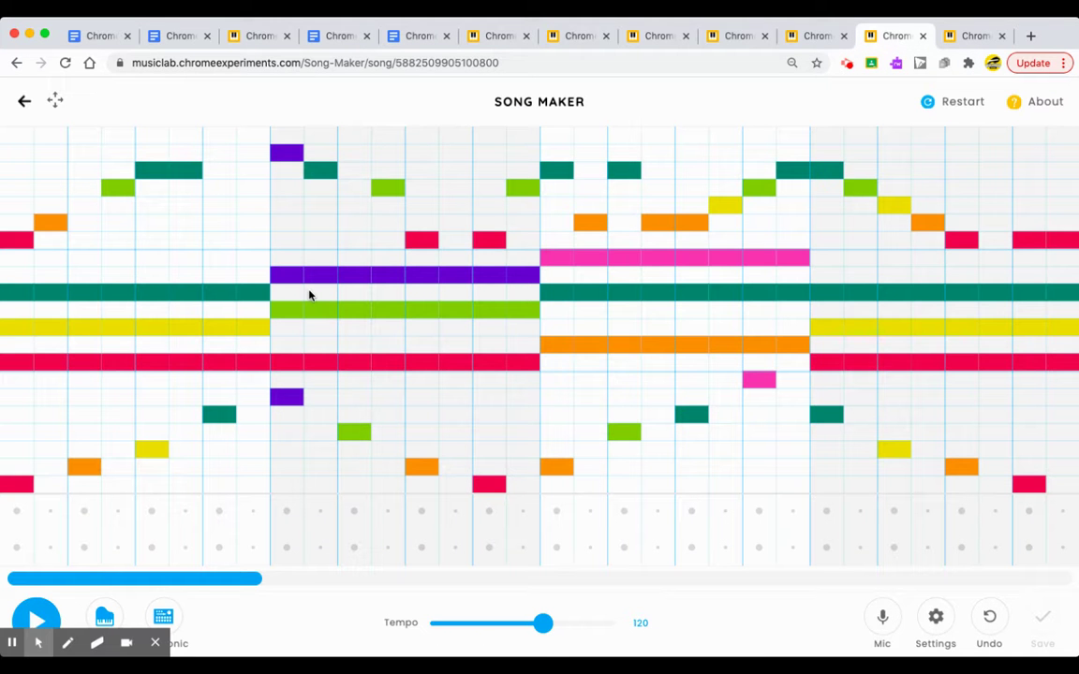
{"action": "left_click", "coordinate": [36, 618]}
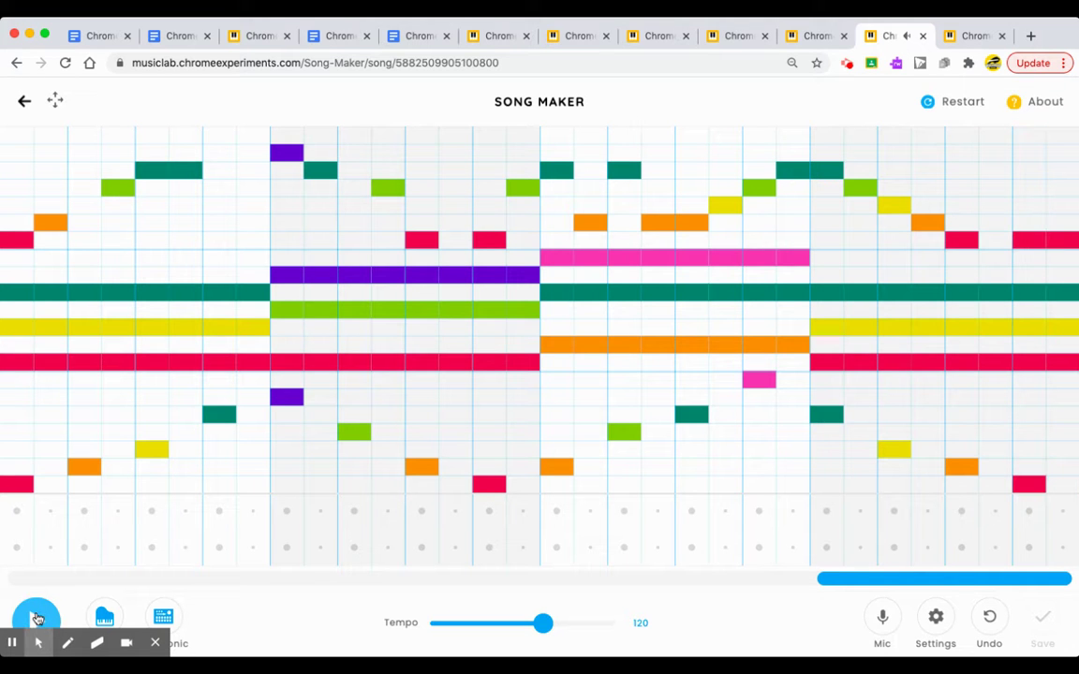
{"action": "left_click", "coordinate": [36, 618]}
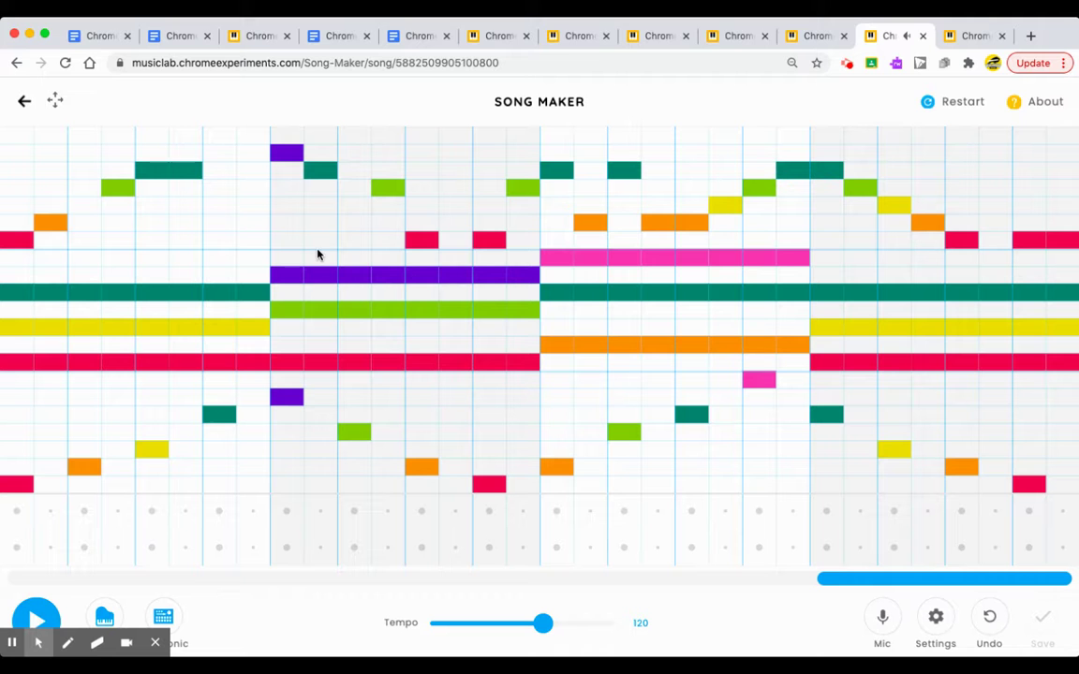
Return to the Bass Assignment document and read the Bass Style 6 "Two and Two" example, characteristics and modifications
{"action": "left_click", "coordinate": [414, 36]}
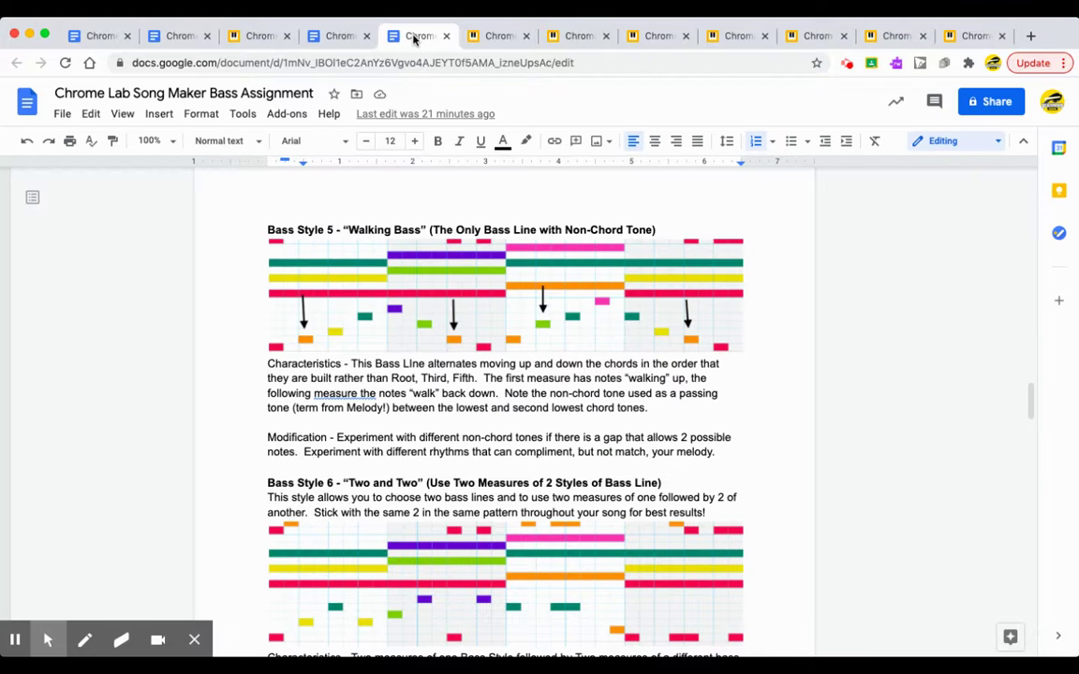
{"action": "scroll", "coordinate": [381, 391], "scroll_direction": "down", "scroll_amount": 1}
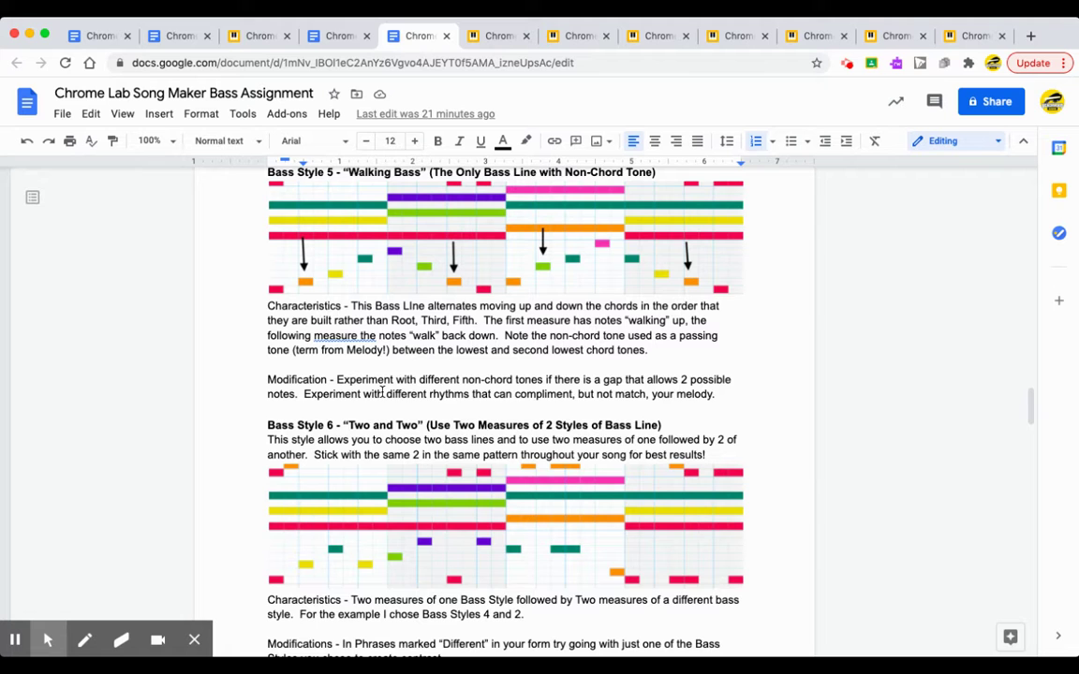
{"action": "scroll", "coordinate": [381, 391], "scroll_direction": "down", "scroll_amount": 2}
{"action": "scroll", "coordinate": [382, 392], "scroll_direction": "down", "scroll_amount": 2}
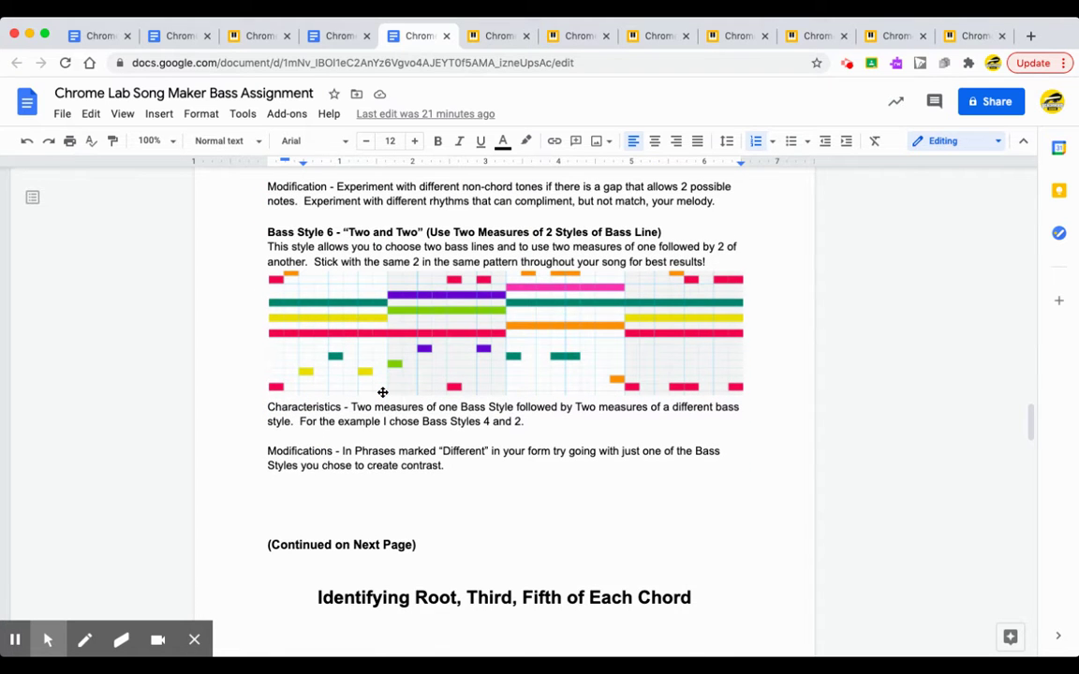